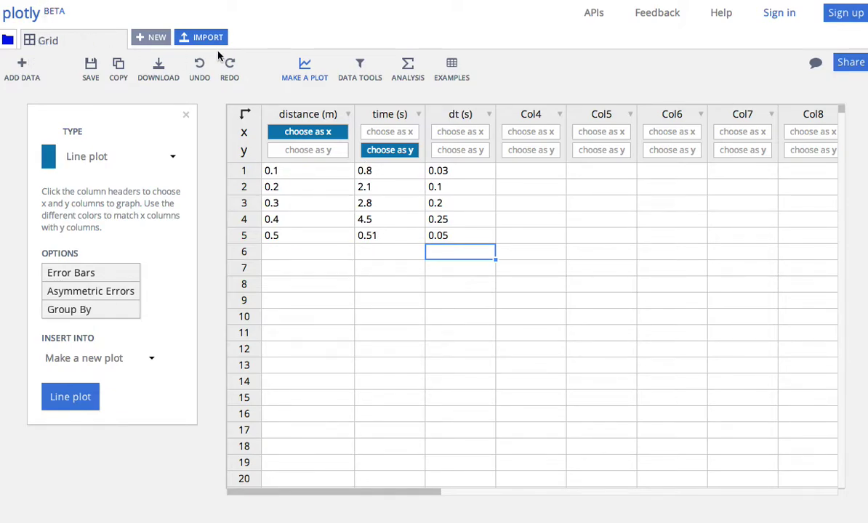
- Look over the new plot or grid options and dismiss them
left_click(149, 40)
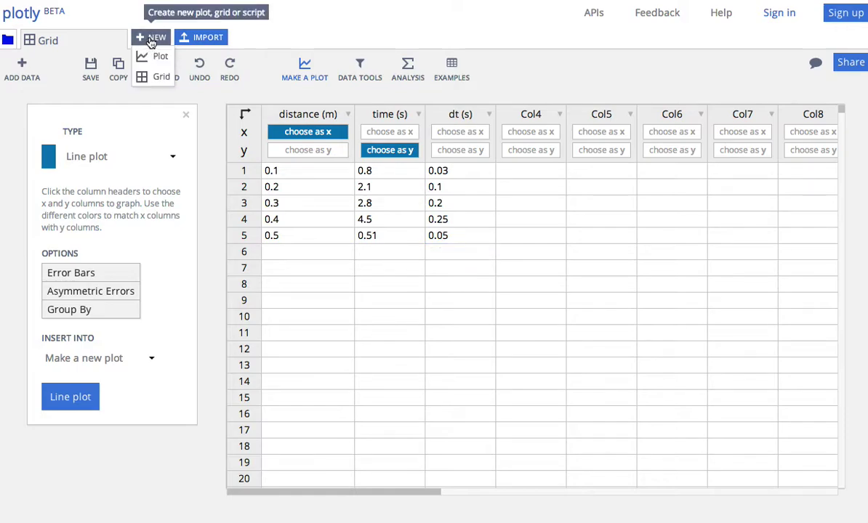
triple_click(379, 37)
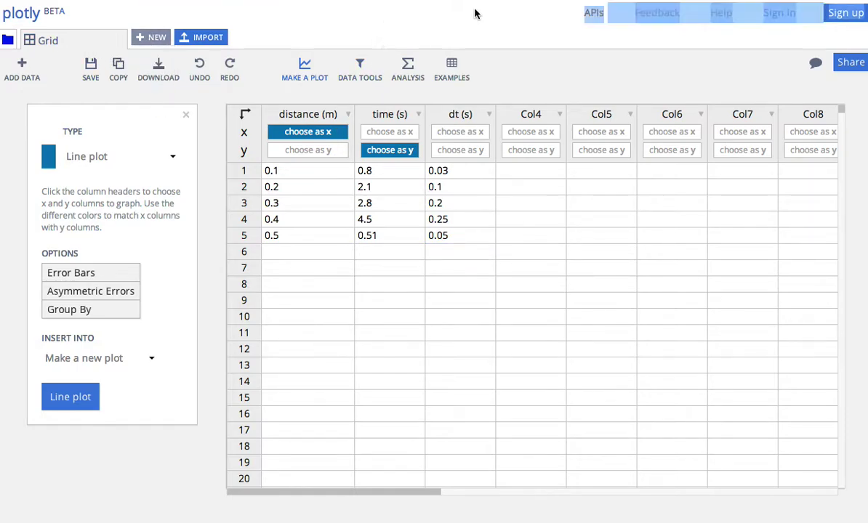
left_click(383, 26)
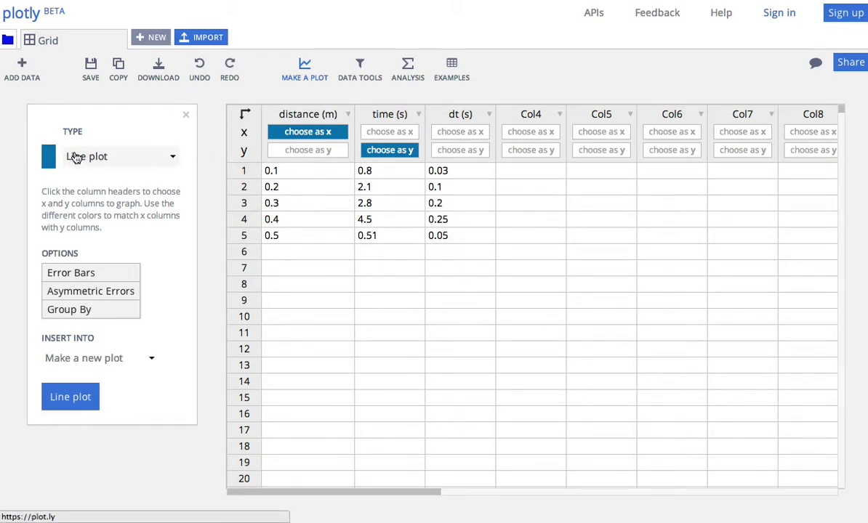
- Choose Scatter plot as the chart type, keeping time (s) as the y values
left_click(100, 158)
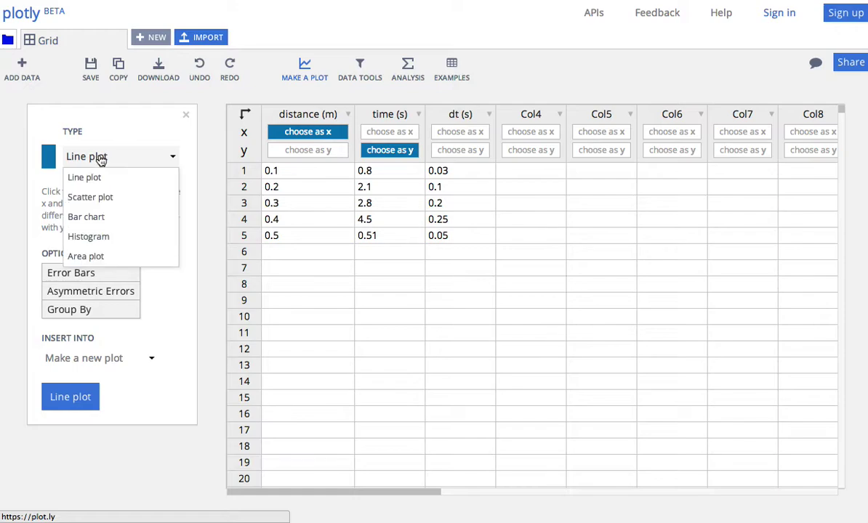
left_click(109, 197)
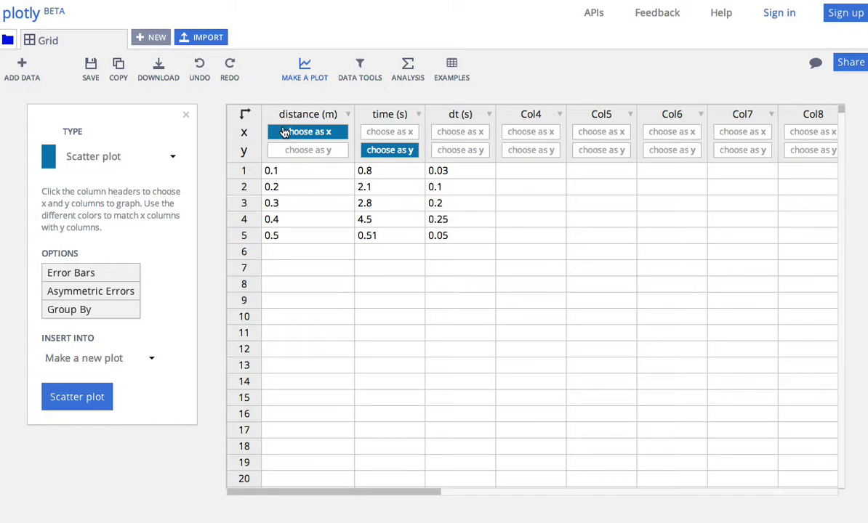
left_click(372, 150)
left_click(348, 115)
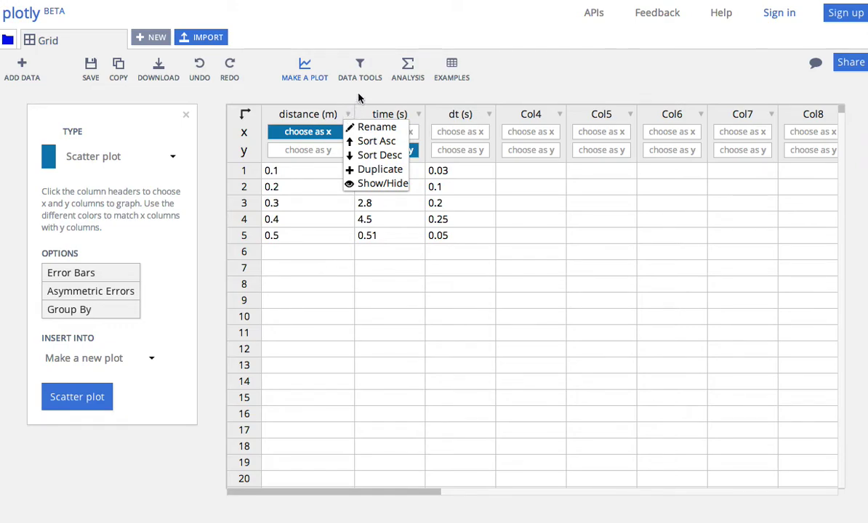
left_click(334, 86)
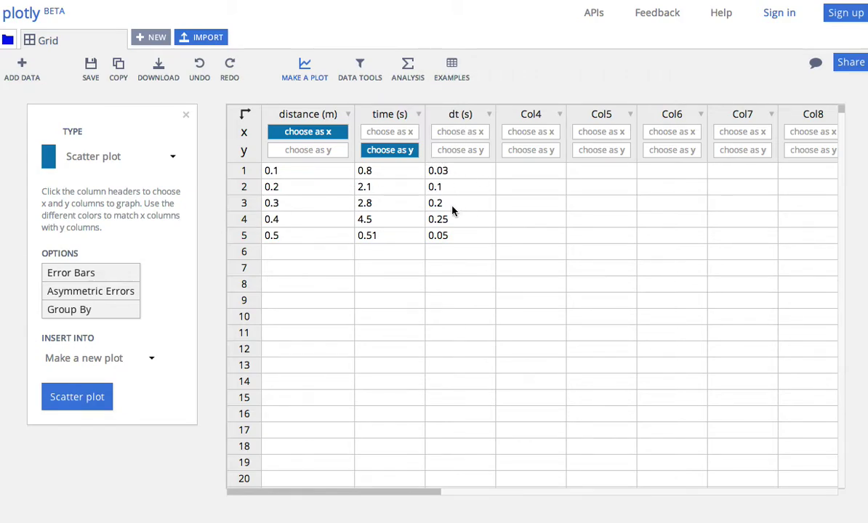
- Turn on Error Bars and reassign distance (m) as x and time (s) as y
left_click(79, 280)
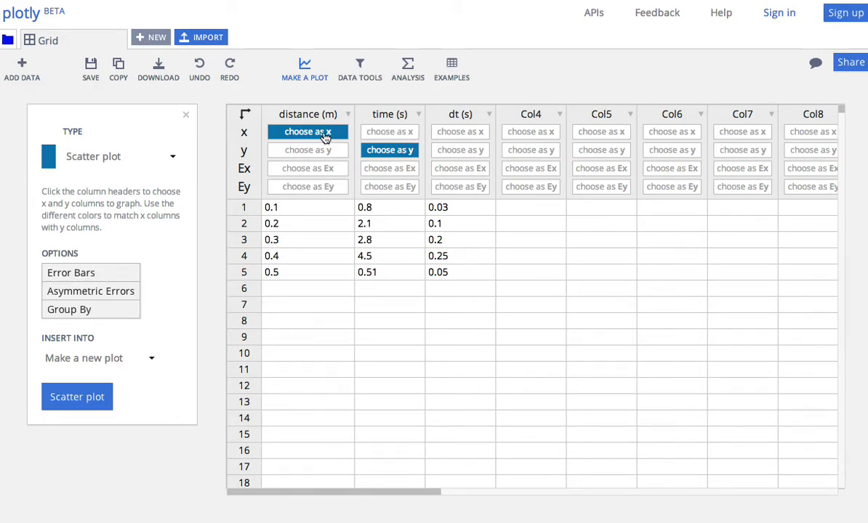
left_click(299, 133)
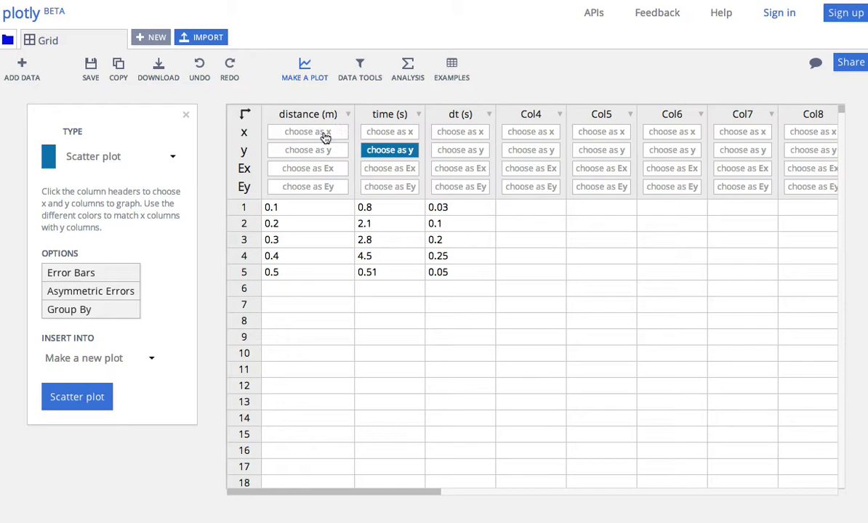
left_click(389, 133)
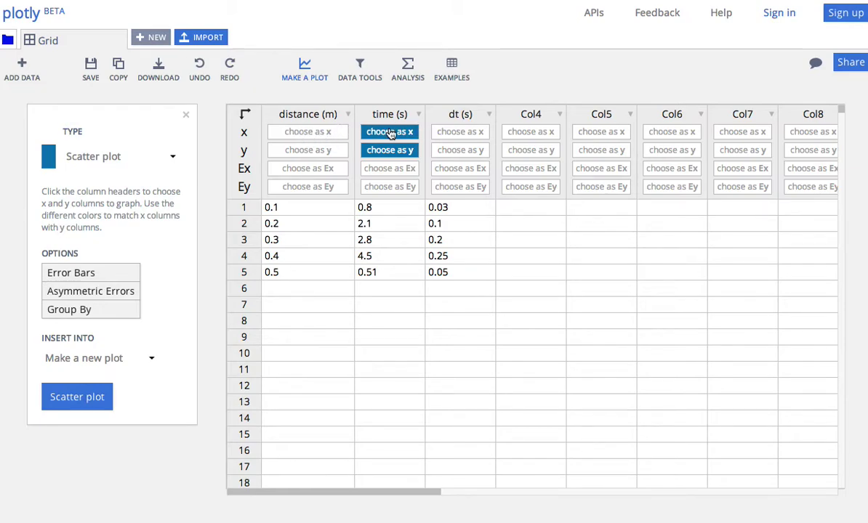
left_click(301, 151)
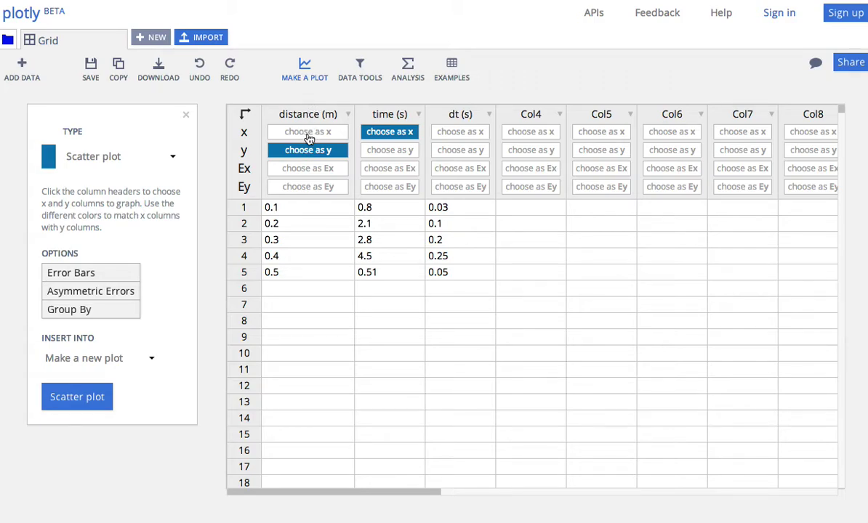
left_click(304, 152)
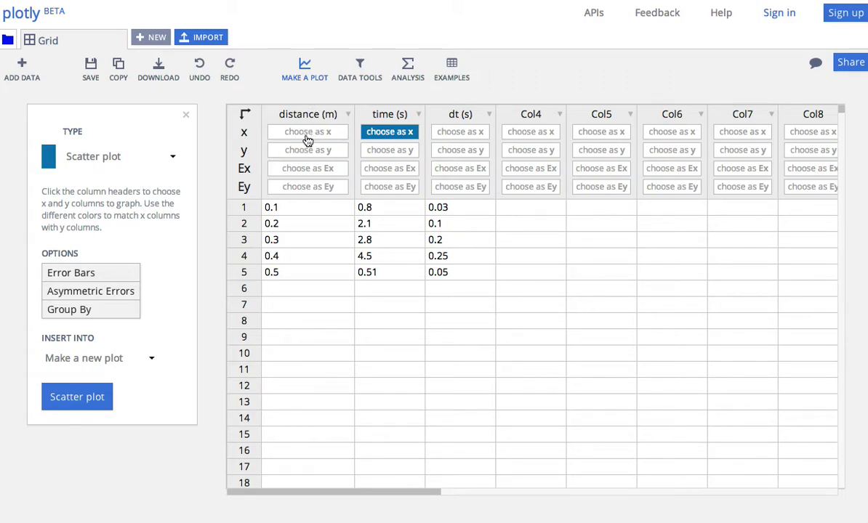
left_click(295, 132)
left_click(387, 151)
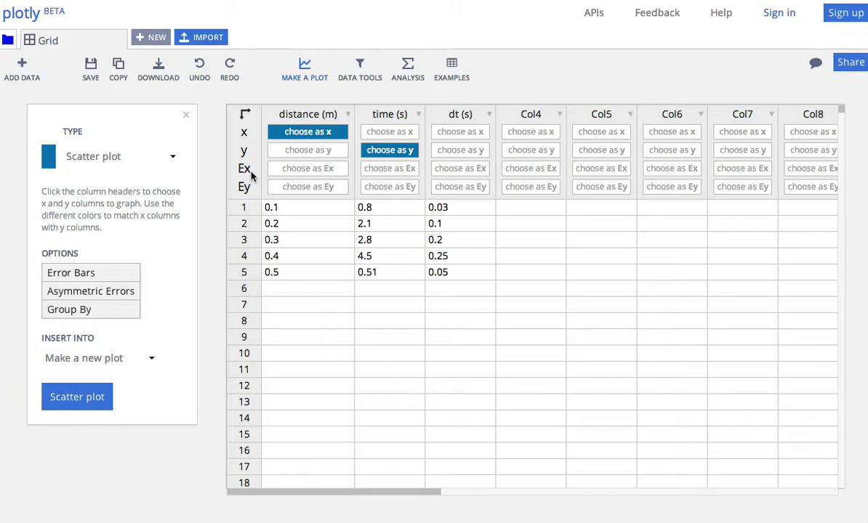
- Assign the dt (s) column as the y error values, with time (s) kept as y
scroll(301, 174, "down", 1)
scroll(269, 191, "right", 5)
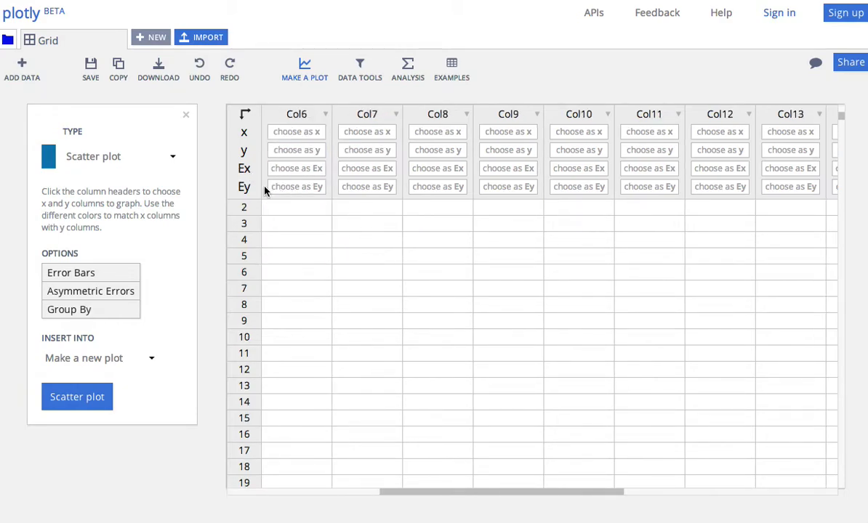
scroll(265, 189, "left", 5)
scroll(265, 189, "down", 1)
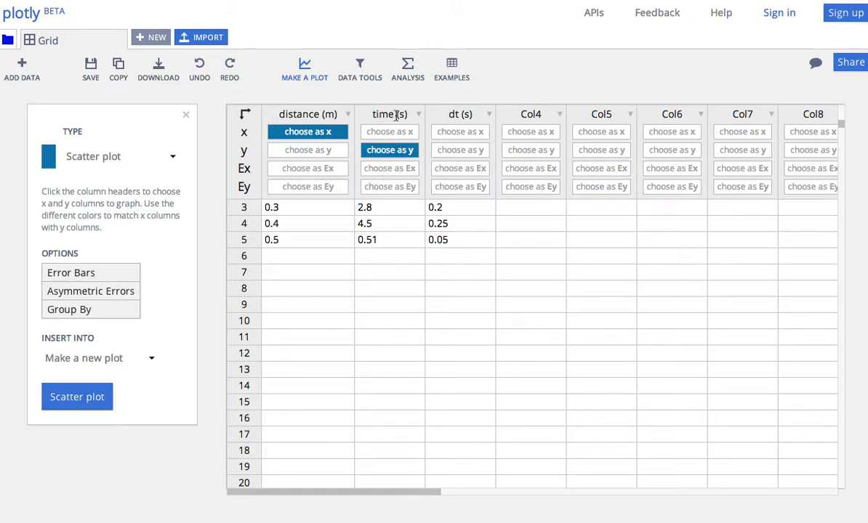
left_click(387, 150)
left_click(463, 188)
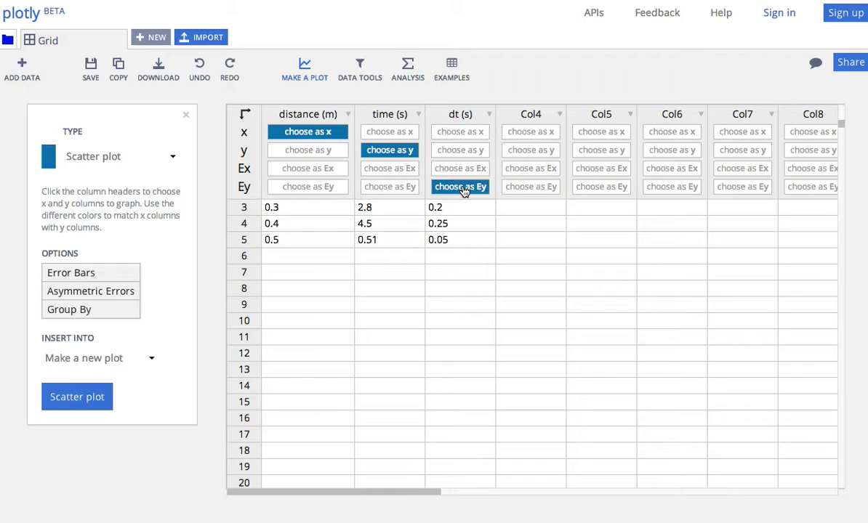
scroll(453, 220, "up", 1)
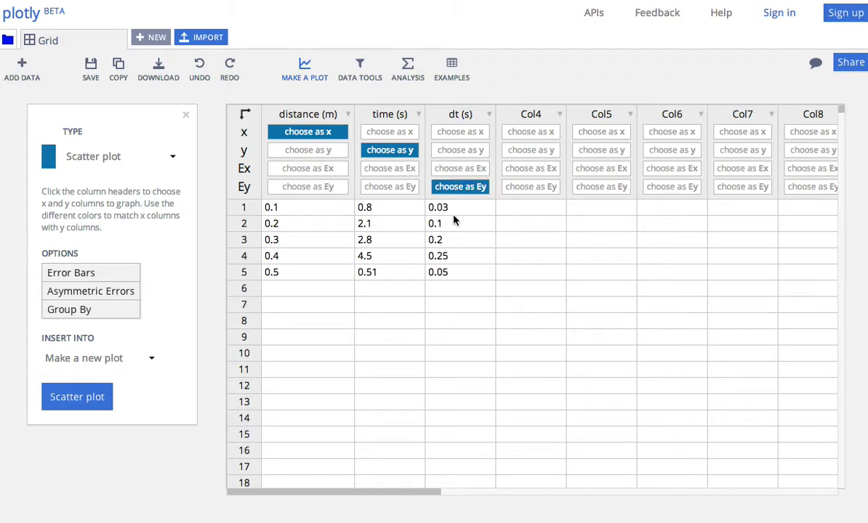
- Build the time-versus-distance scatter plot with dt error bars and select the time (s) legend entry
left_click(77, 397)
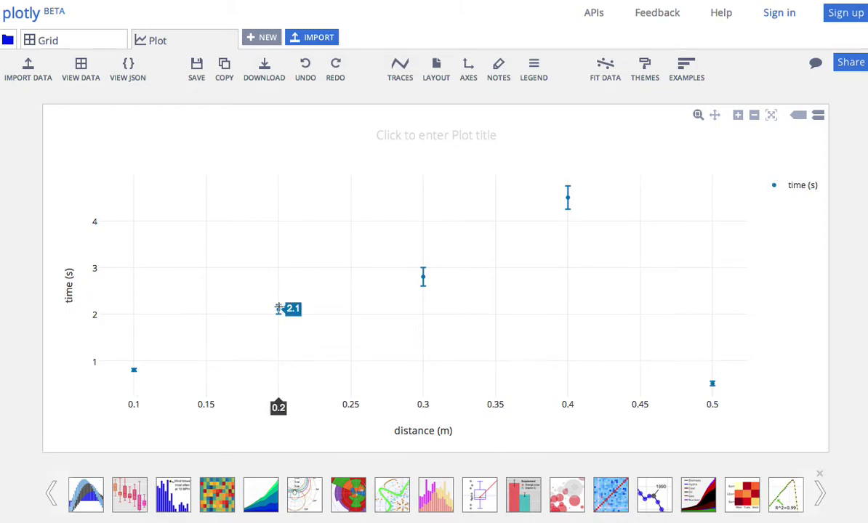
mouse_move(420, 280)
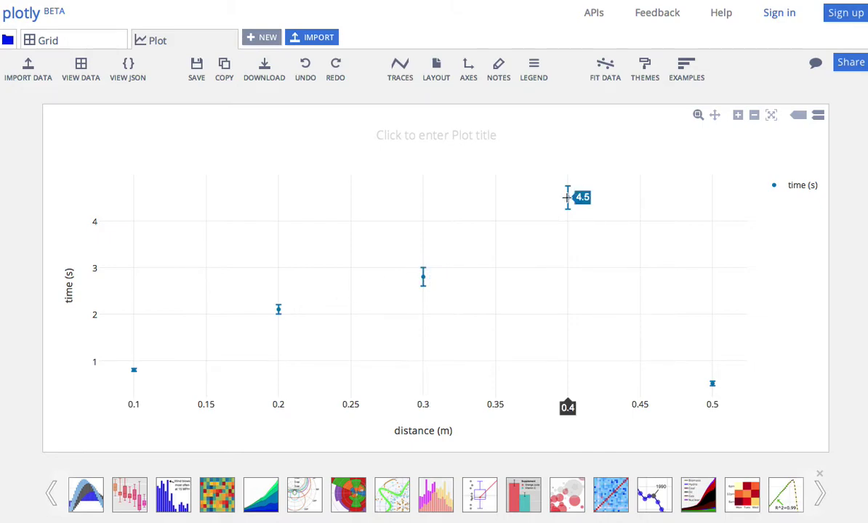
left_click(800, 187)
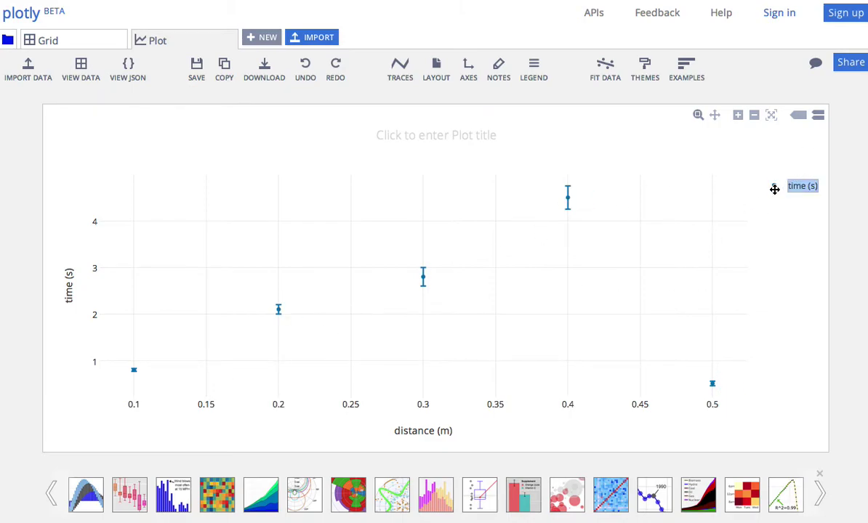
- Set the legend's Visible? option to Hide in the Legend settings
left_click(534, 69)
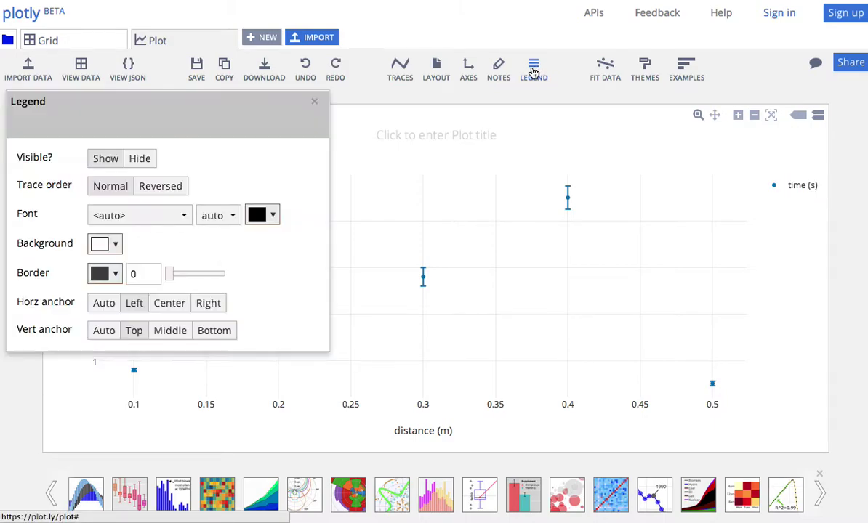
left_click(140, 157)
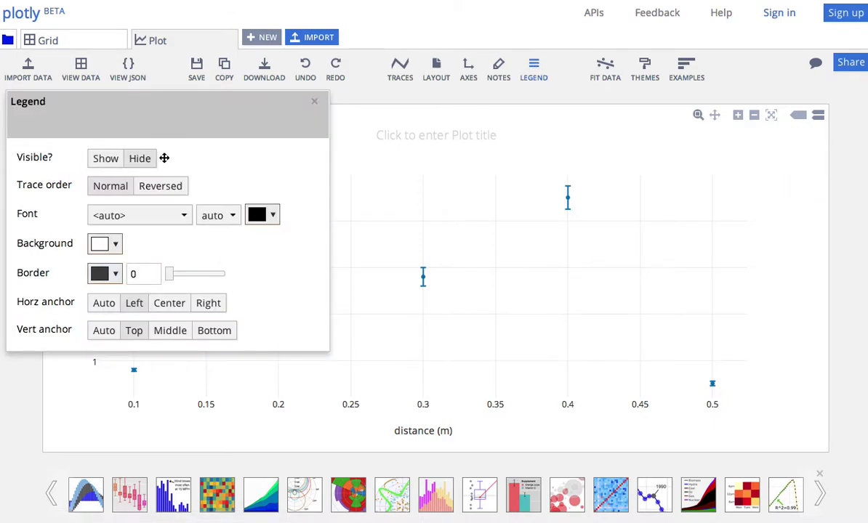
left_click(314, 102)
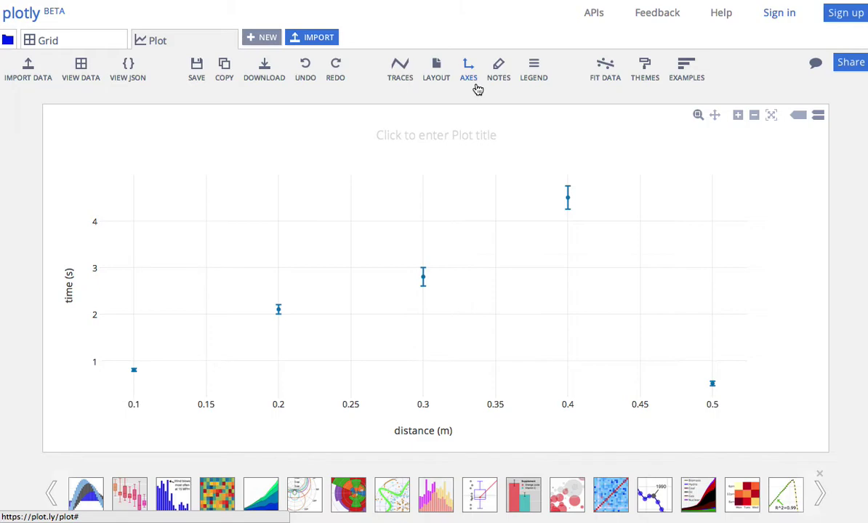
left_click(399, 69)
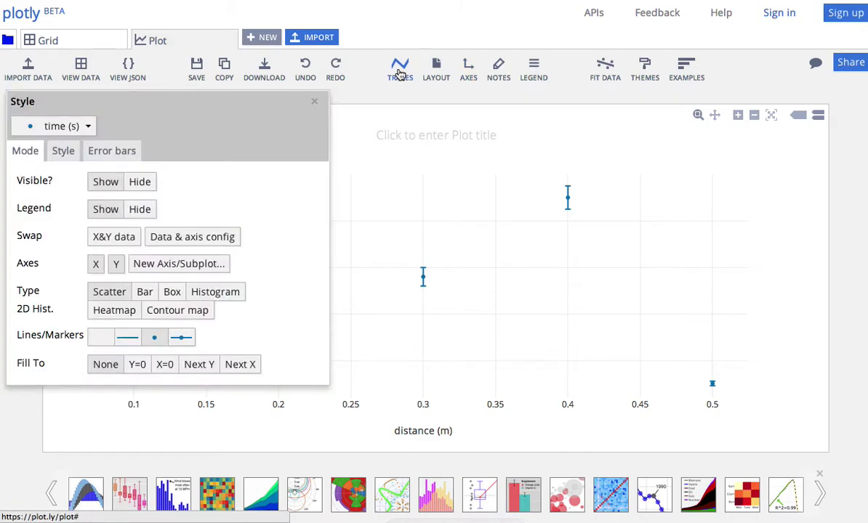
left_click(69, 156)
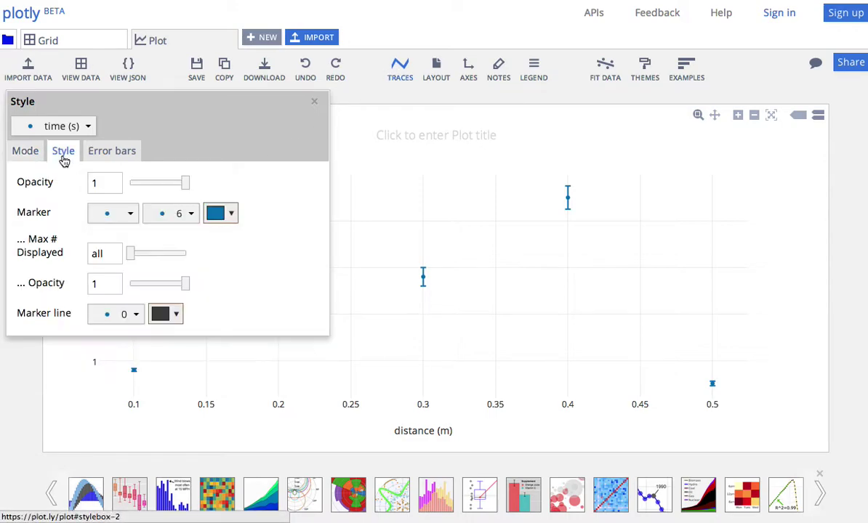
left_click(114, 151)
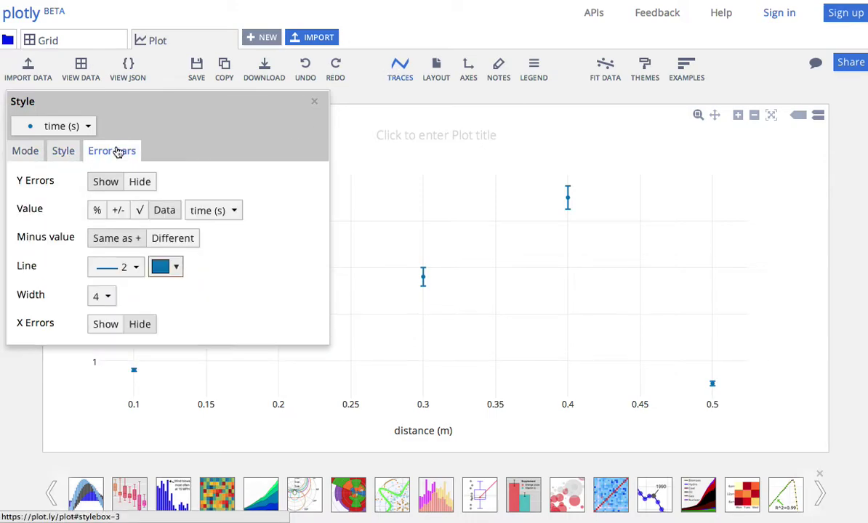
left_click(26, 154)
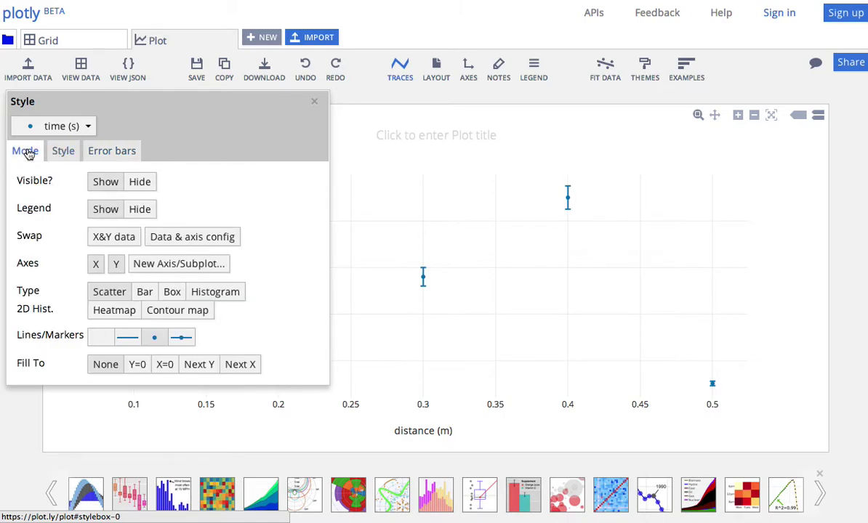
left_click(314, 101)
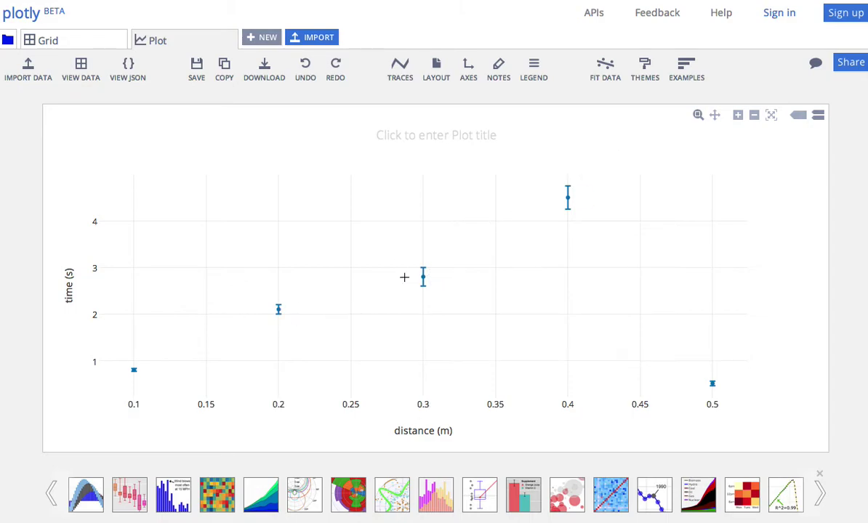
- Run a Linear fit on the time (s) trace, giving R² 0.03167, a = 0.9577, b = -0.3979
left_click(606, 67)
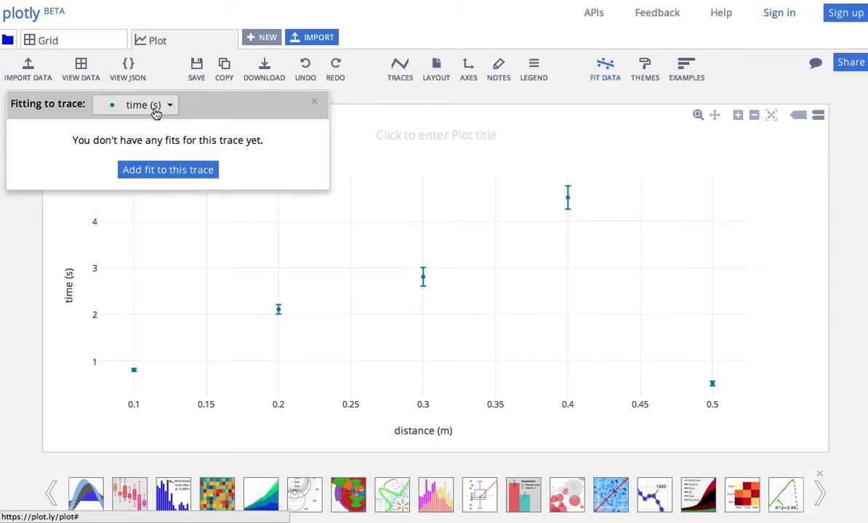
left_click(166, 174)
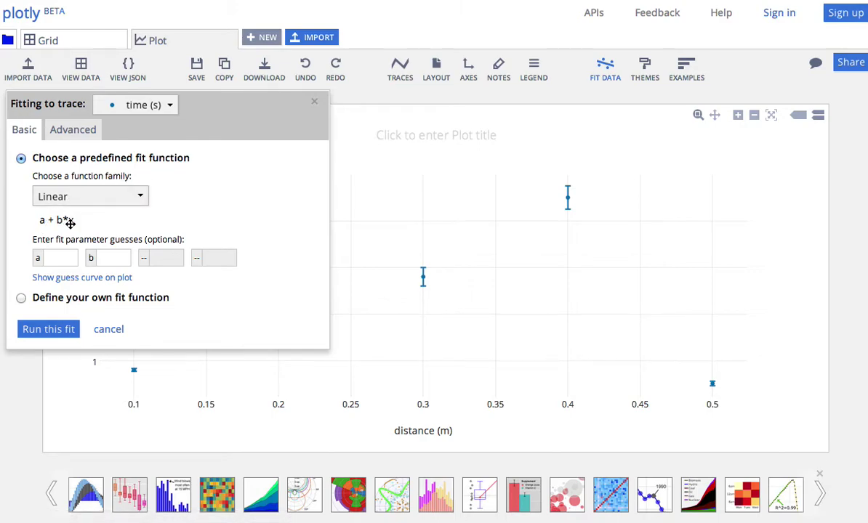
left_click(93, 202)
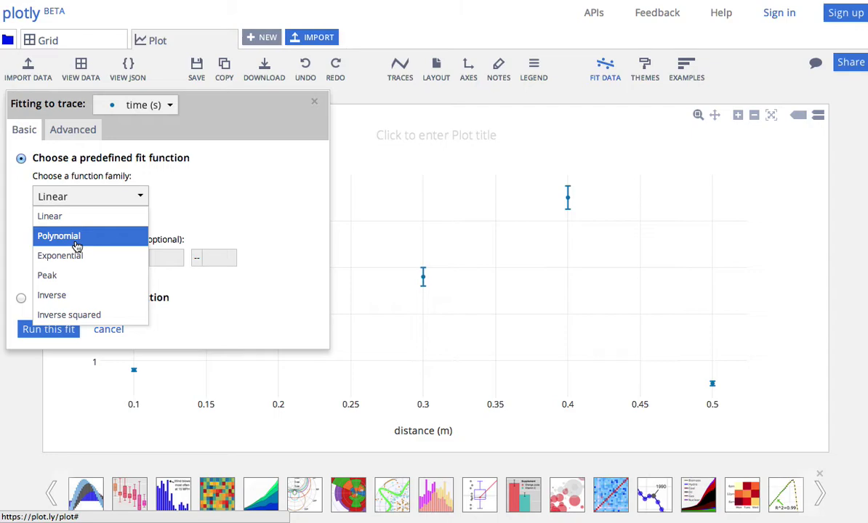
left_click(190, 193)
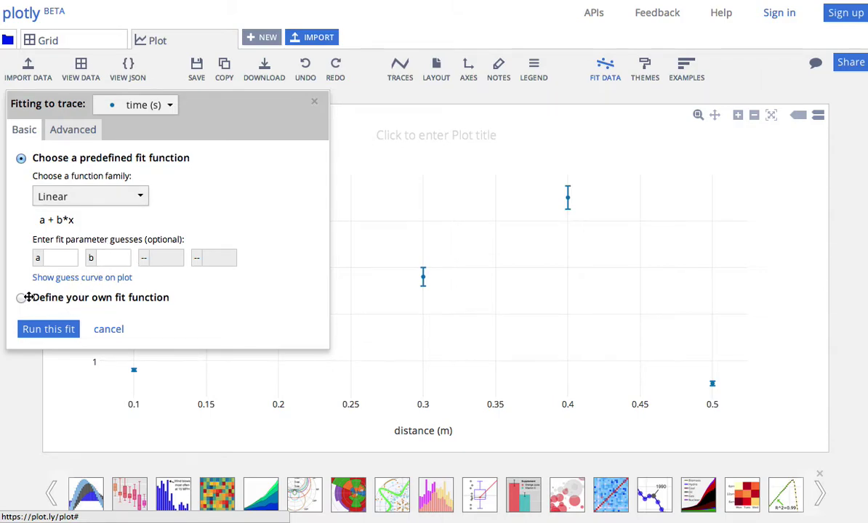
left_click(48, 331)
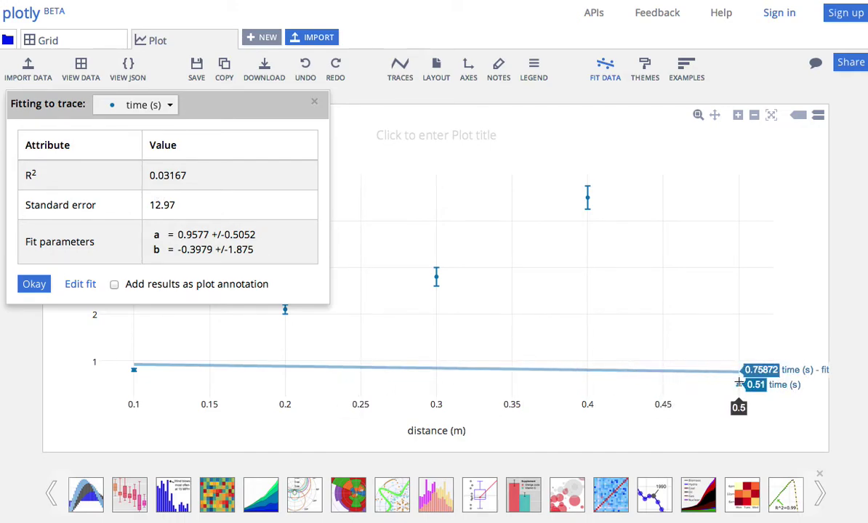
left_click(72, 40)
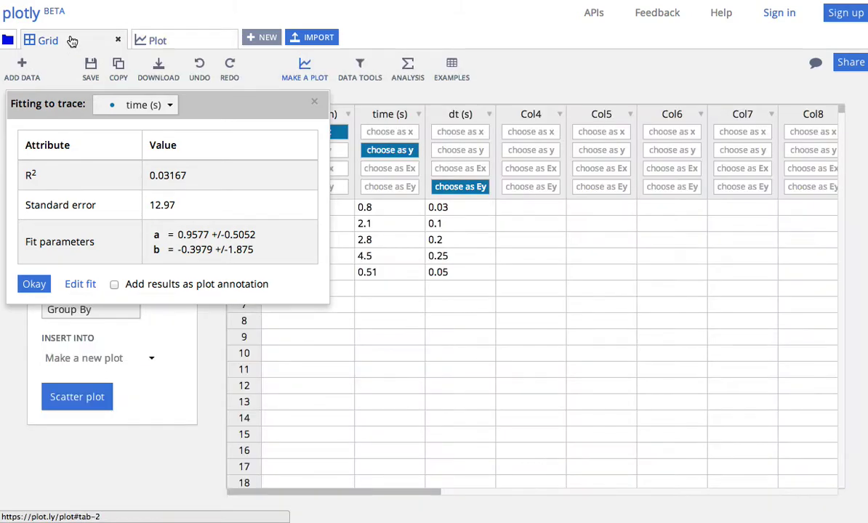
- Correct the last time value in the grid from 0.51 to 5.1
left_click(373, 272)
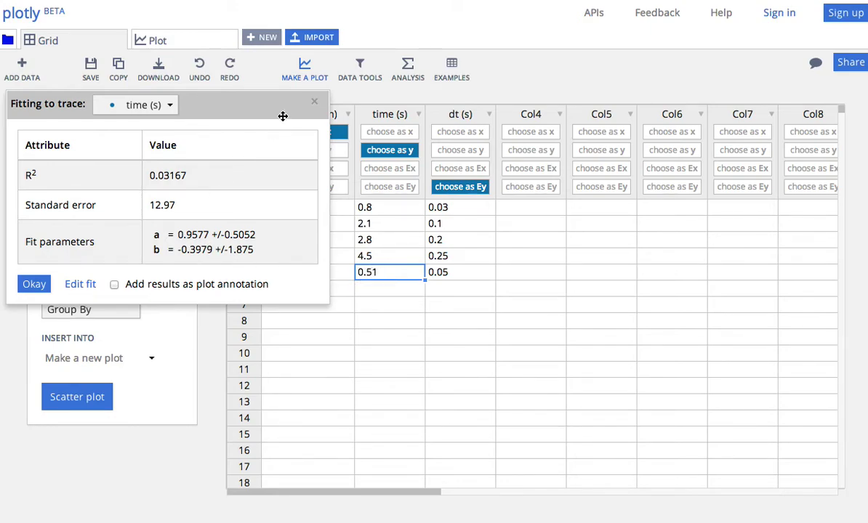
left_click(316, 104)
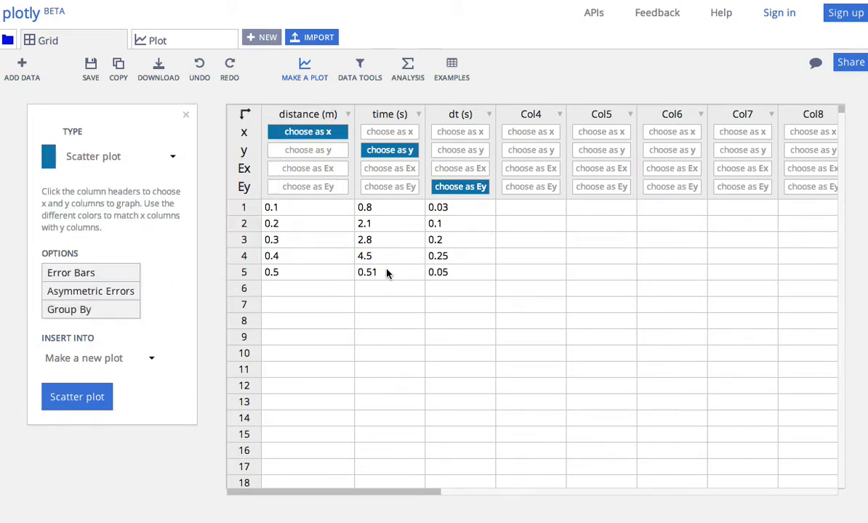
type("5.1")
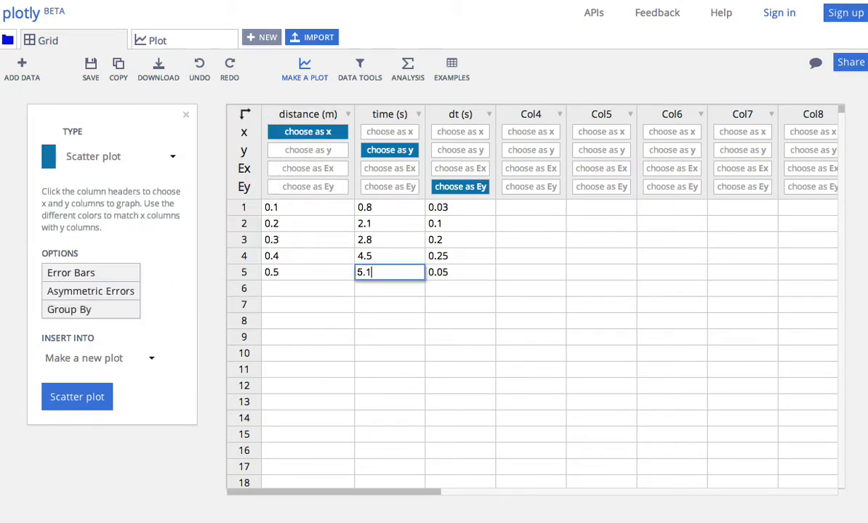
key("Return")
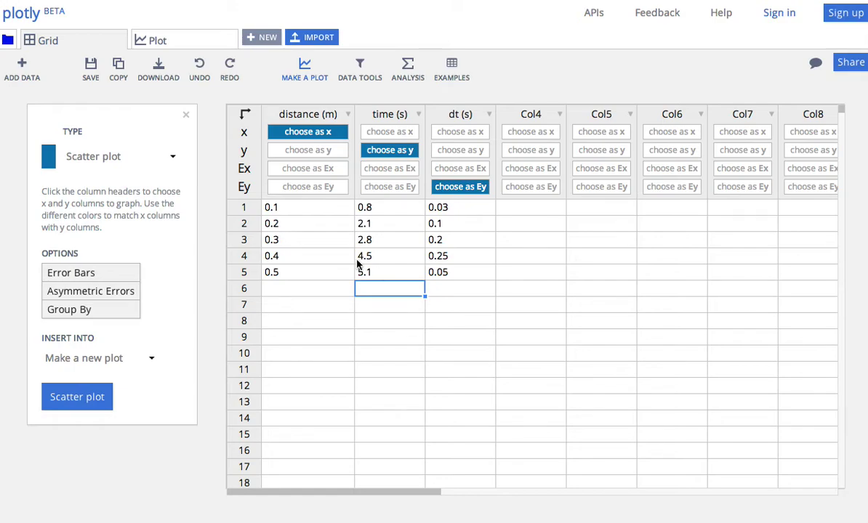
- Replace the outdated plot with a new scatter plot of the corrected data
left_click(177, 38)
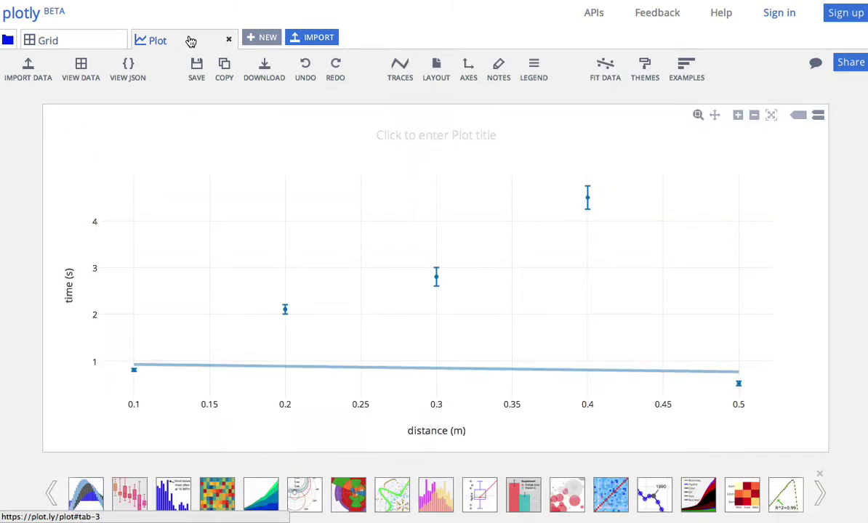
left_click(228, 40)
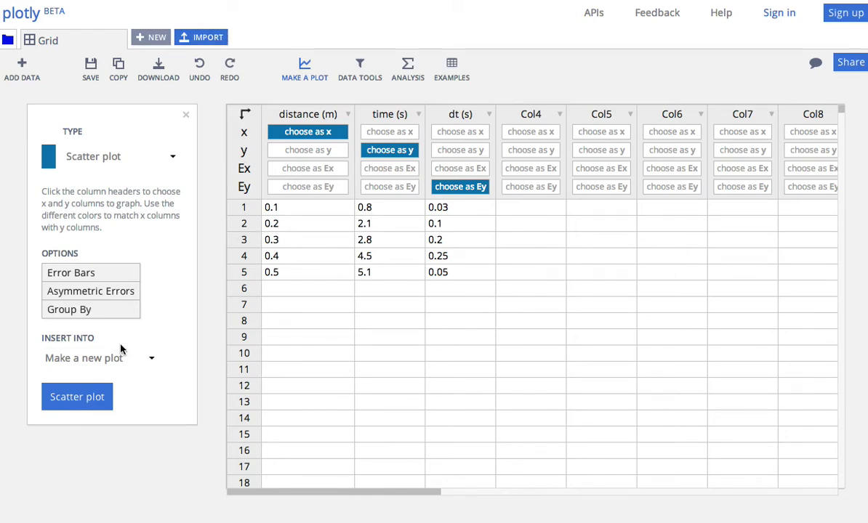
left_click(90, 398)
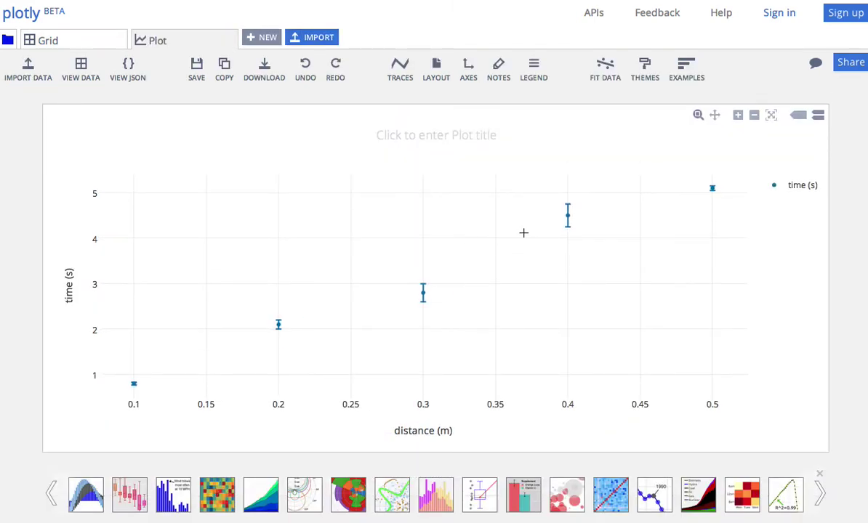
- Fit a linear line to the corrected data and place its R² = 0.9812 annotation left of the line
left_click(607, 69)
left_click(156, 173)
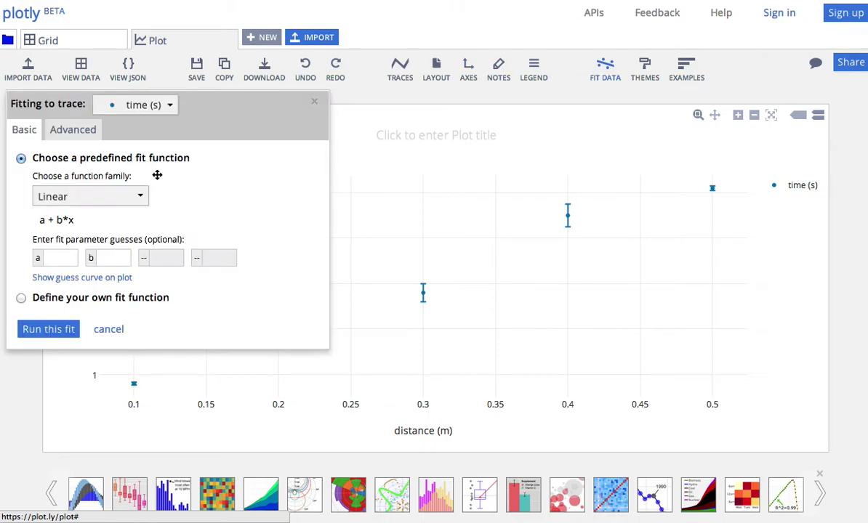
left_click(37, 331)
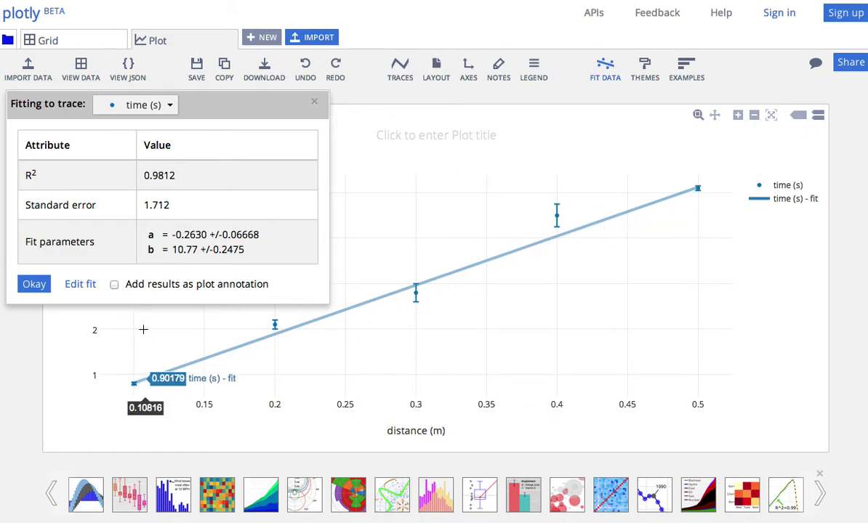
left_click(115, 285)
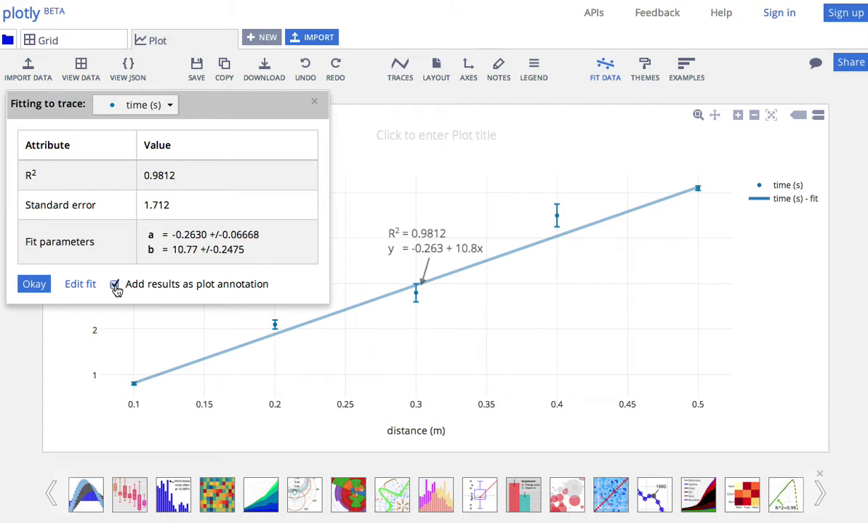
left_click(315, 104)
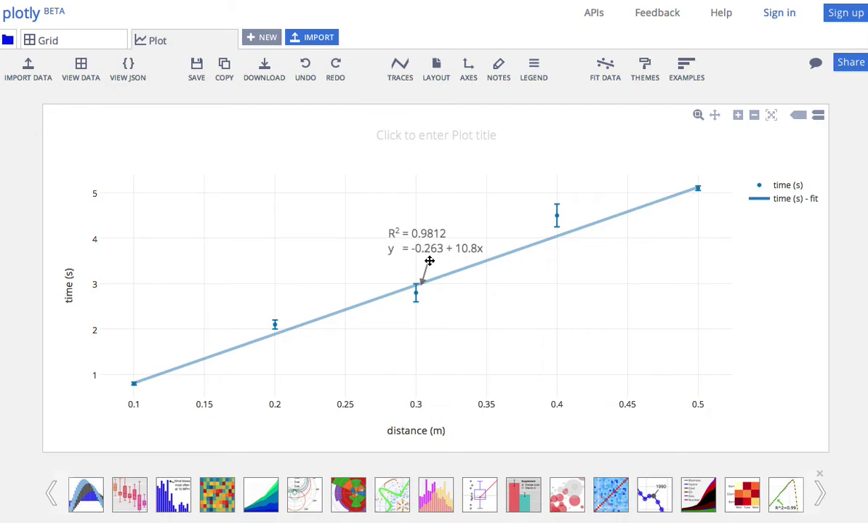
mouse_move(429, 264)
left_mouse_down()
mouse_move(408, 267)
mouse_move(330, 236)
left_mouse_up()
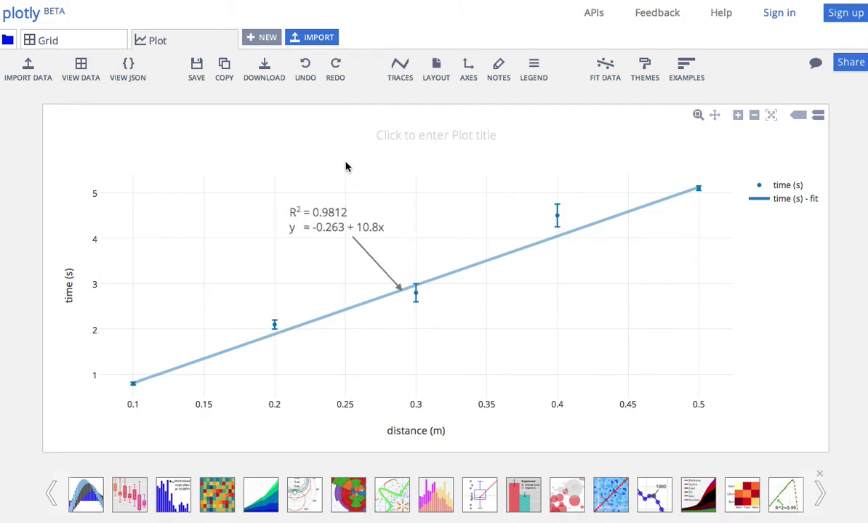
- Enter 'This is my plot.' as the chart title
left_click(431, 136)
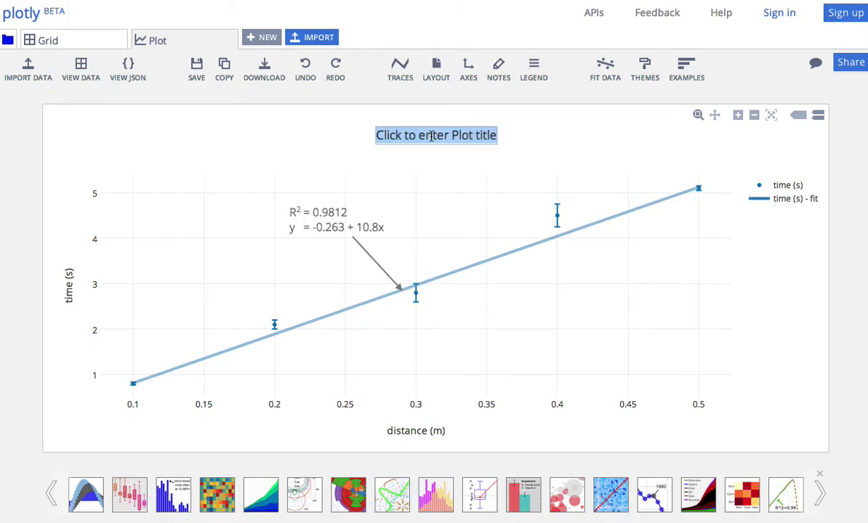
type("Thisis")
key("BackSpace")
key("BackSpace")
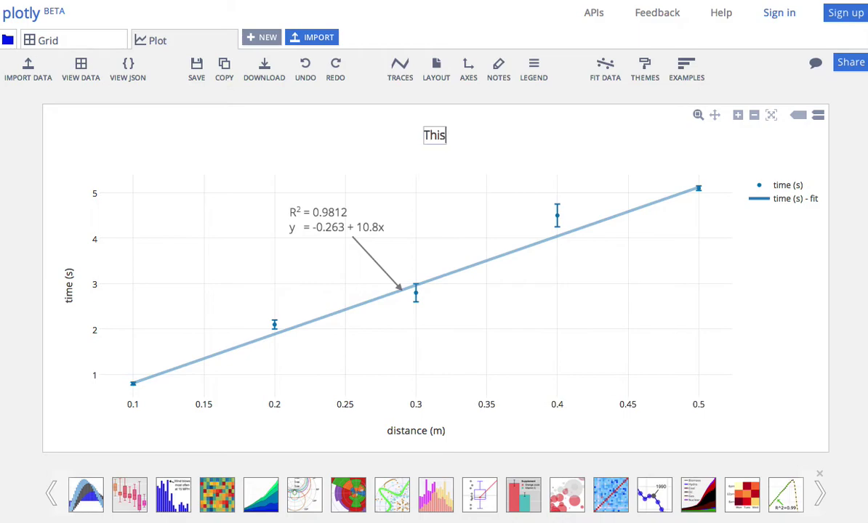
type("is my pl")
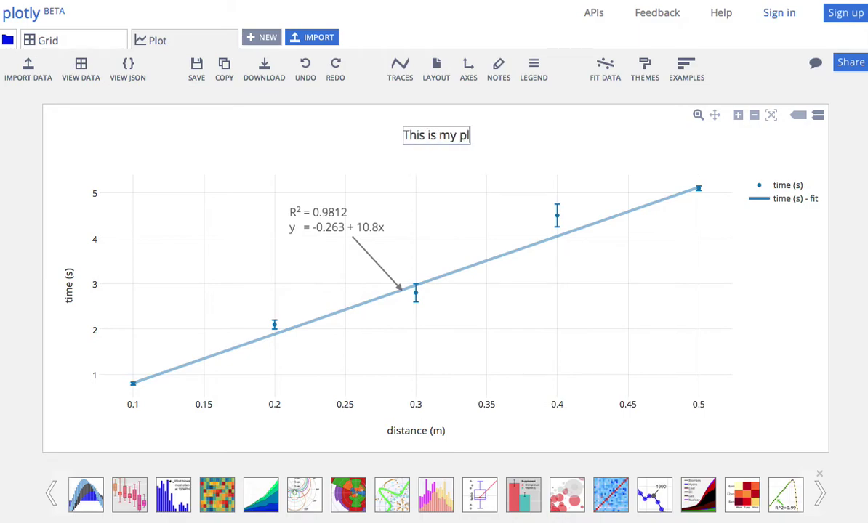
type("ot.")
key("Return")
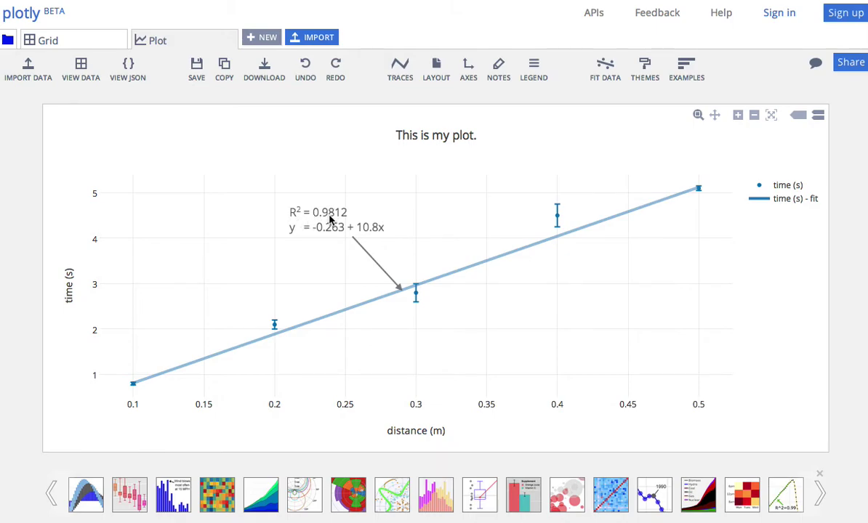
- Replace y with t in the annotation equation so it reads t = -0.263 + 10.8x
left_click(293, 231)
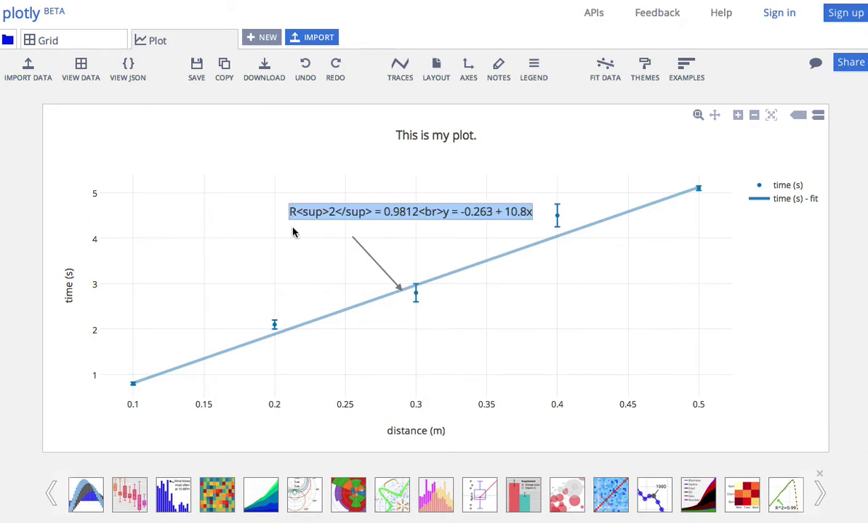
left_click(449, 211)
key("BackSpace")
type("t")
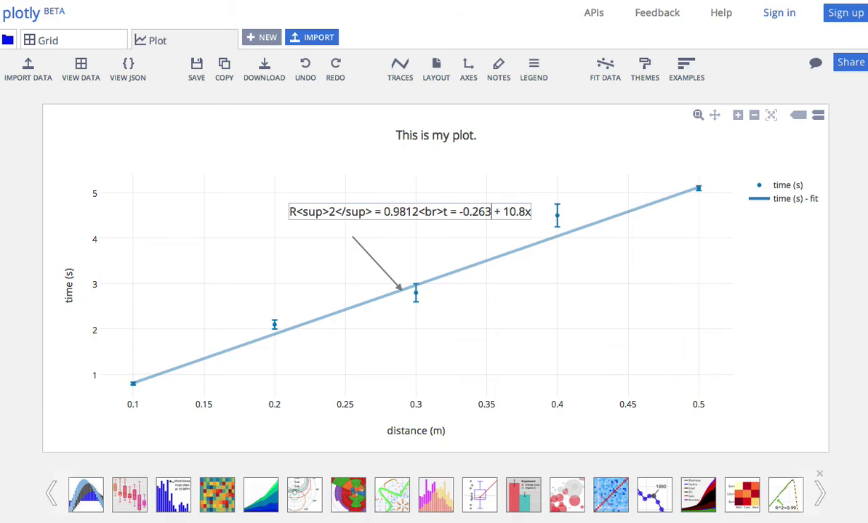
key("Return")
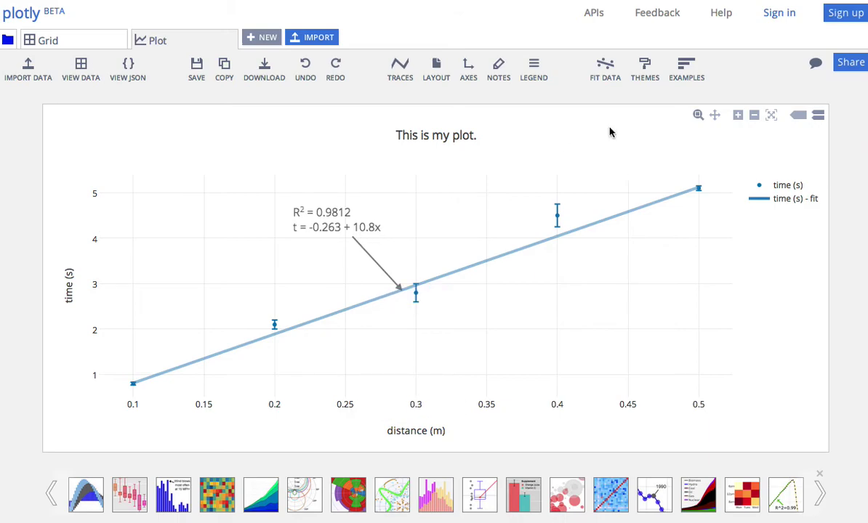
left_click(849, 63)
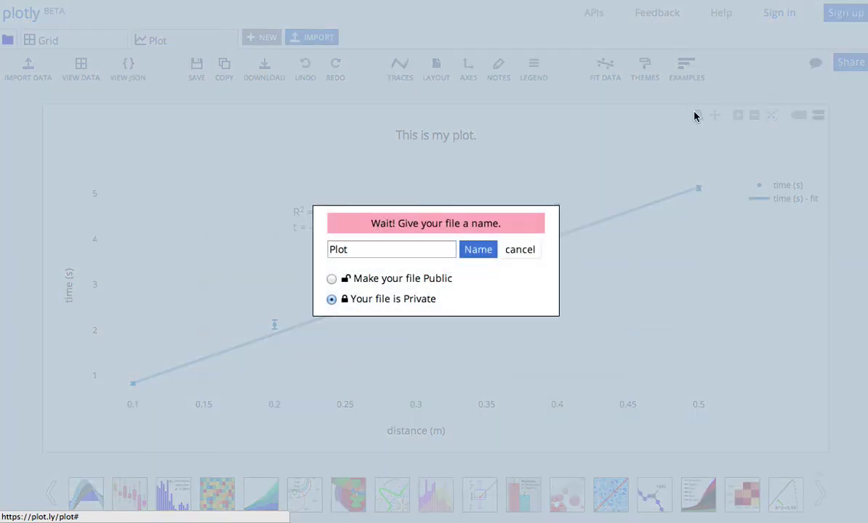
double_click(382, 255)
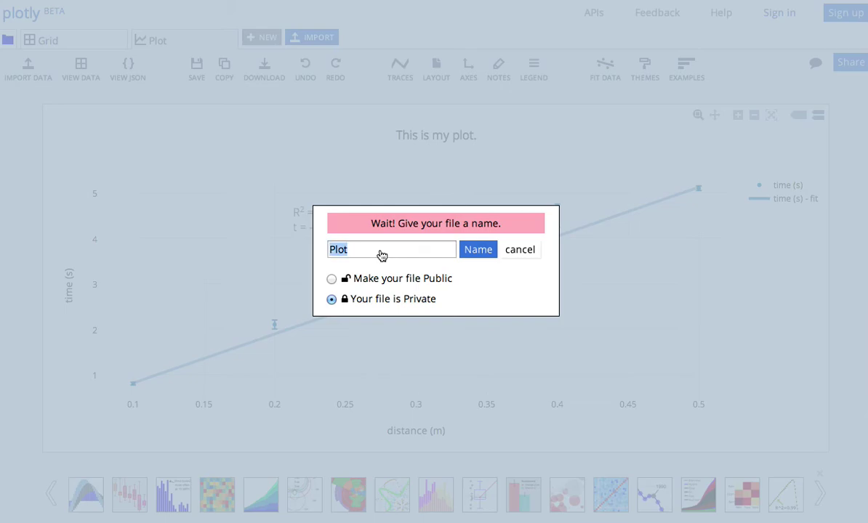
type("my stuff")
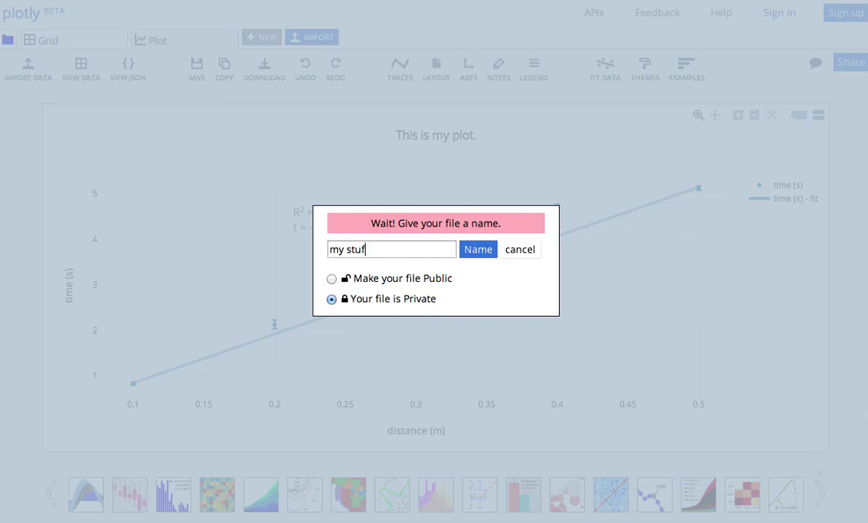
left_click(331, 279)
left_click(478, 250)
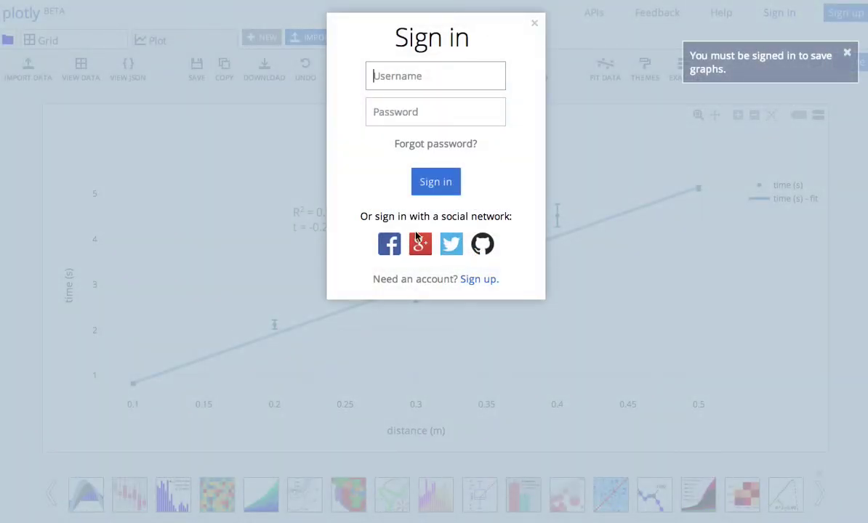
left_click(535, 25)
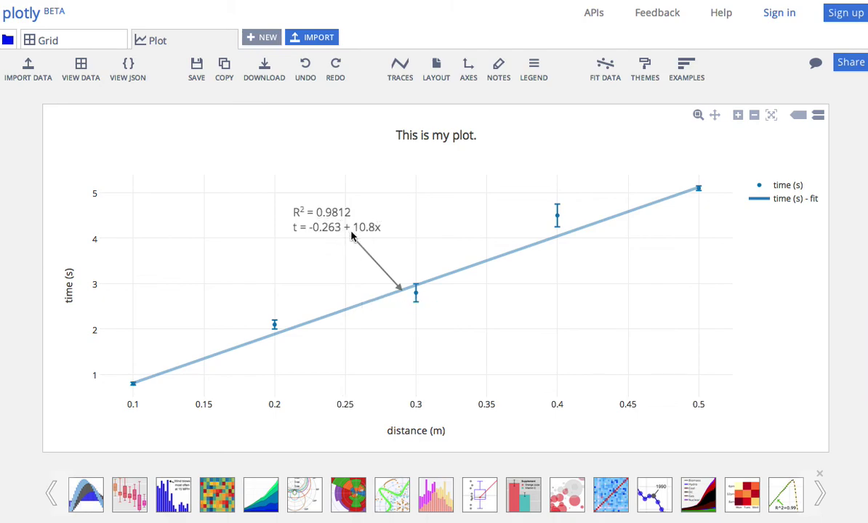
left_click(604, 71)
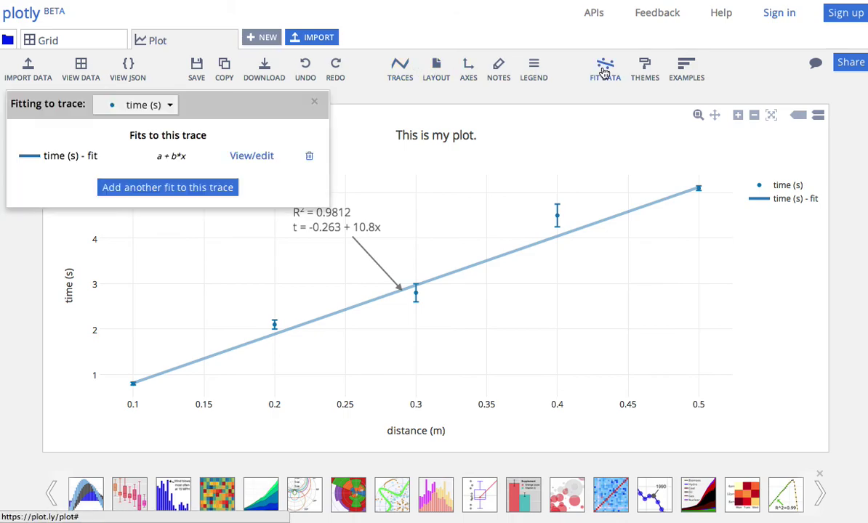
left_click(251, 157)
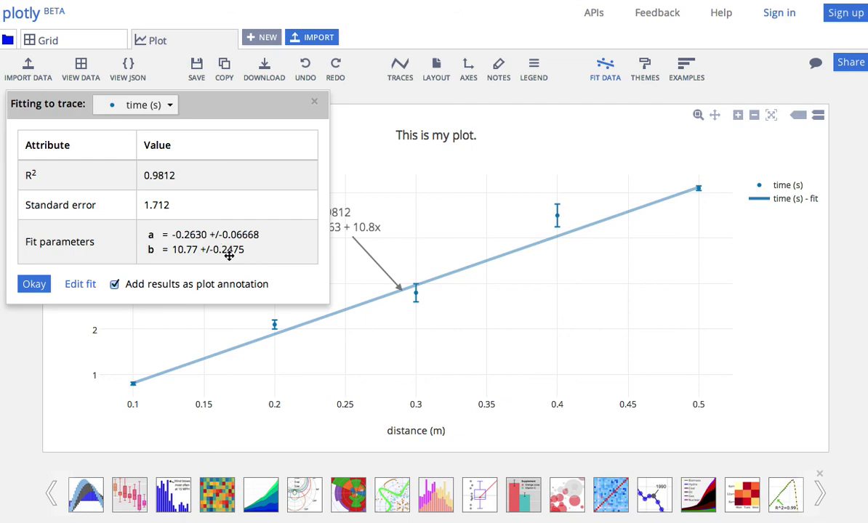
left_click(33, 285)
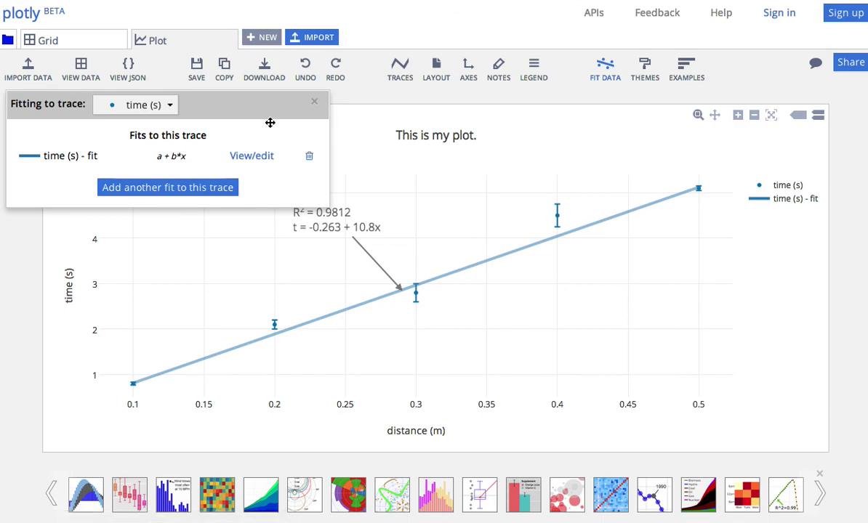
left_click(315, 103)
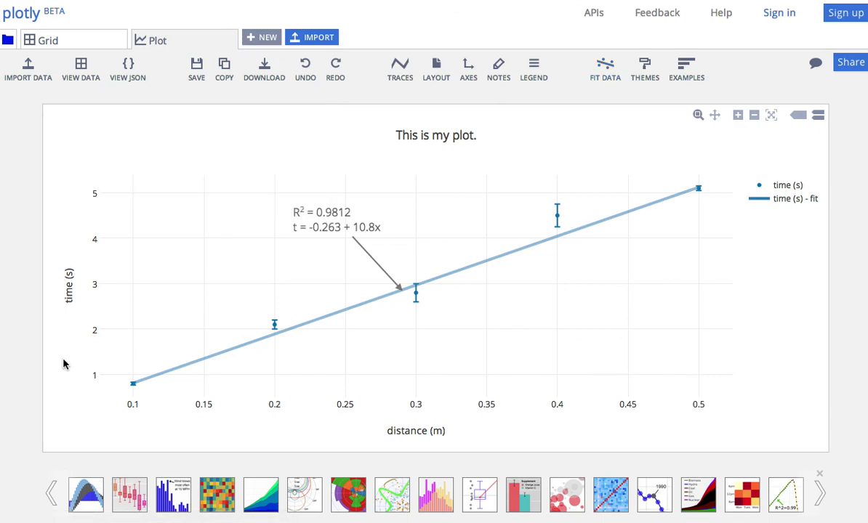